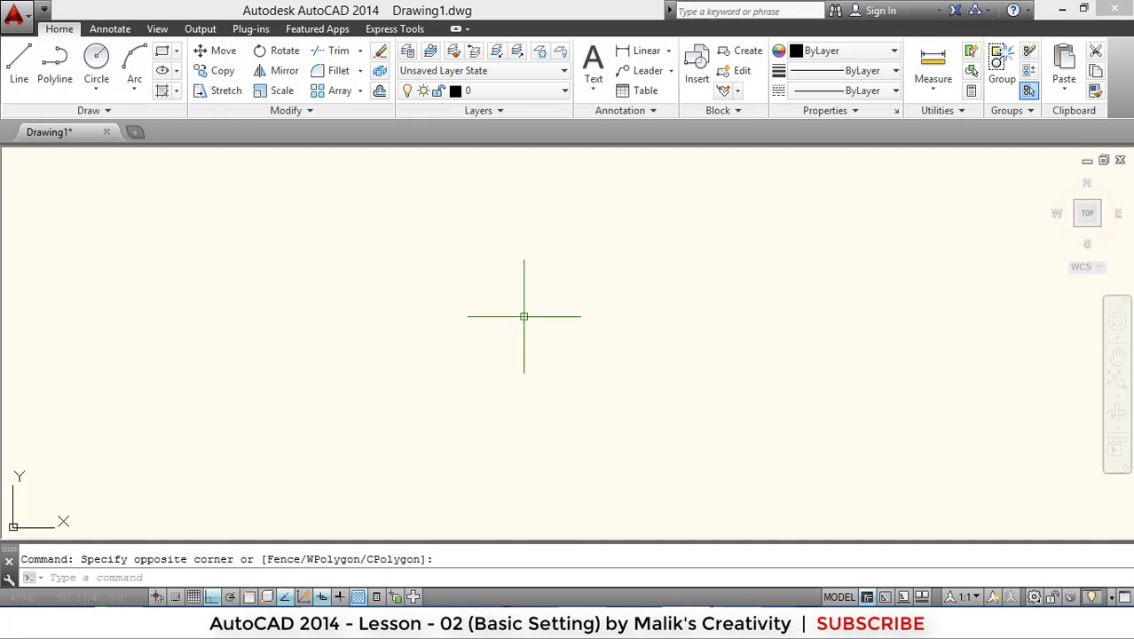
Cancel a stray canvas selection, then open Options from the canvas shortcut menu
{"action": "left_click", "coordinate": [498, 286]}
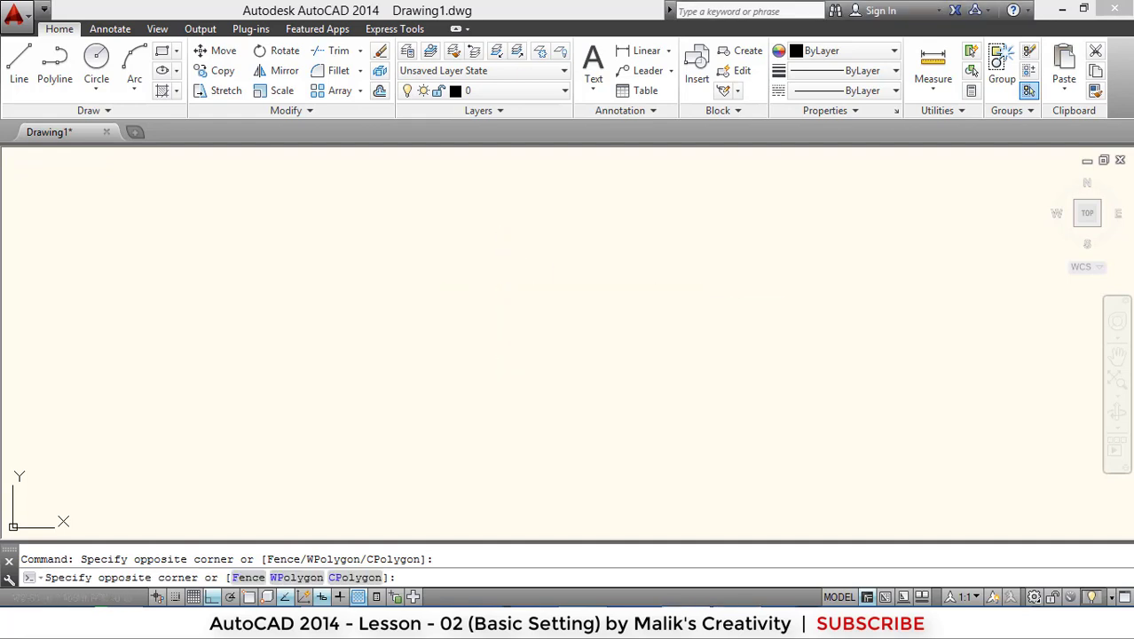
{"action": "key", "text": "Escape"}
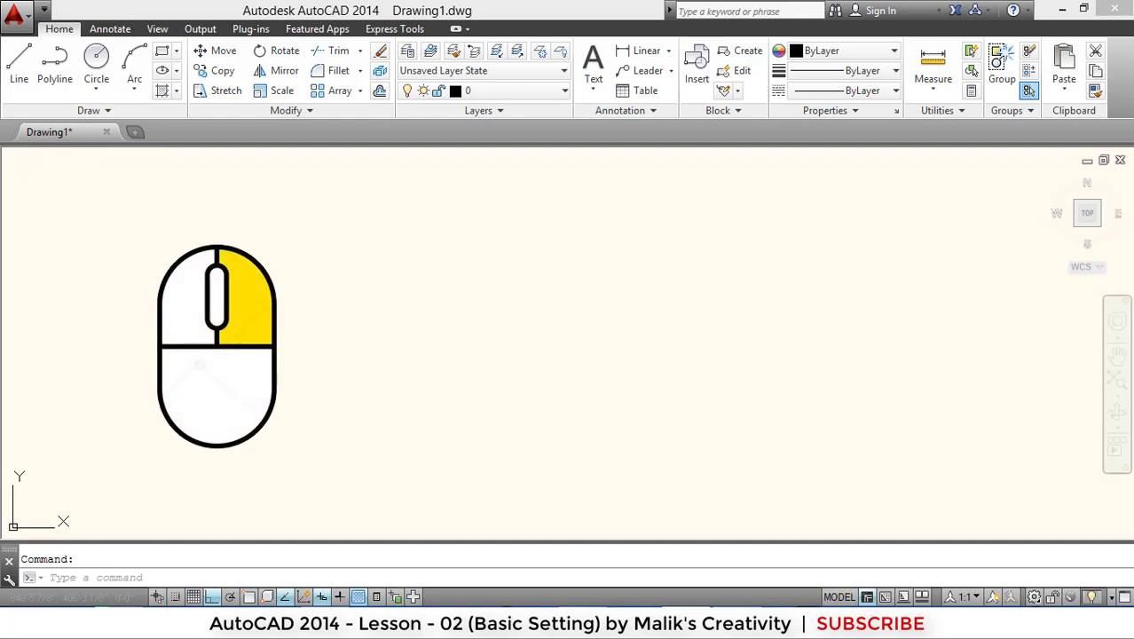
{"action": "right_click", "coordinate": [562, 253]}
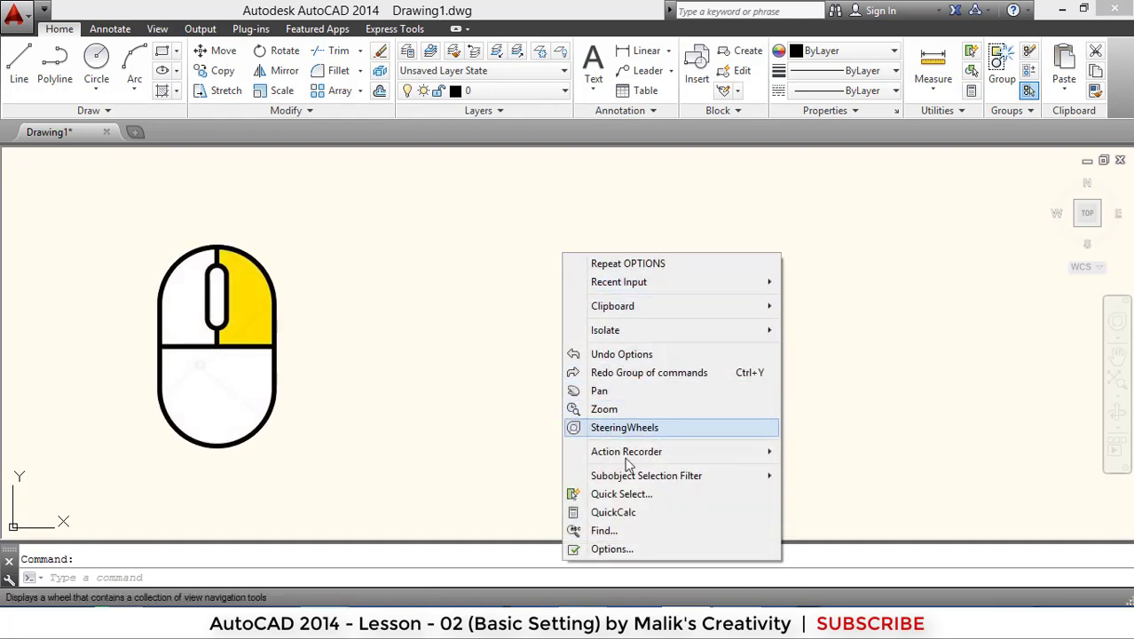
{"action": "left_click", "coordinate": [683, 554]}
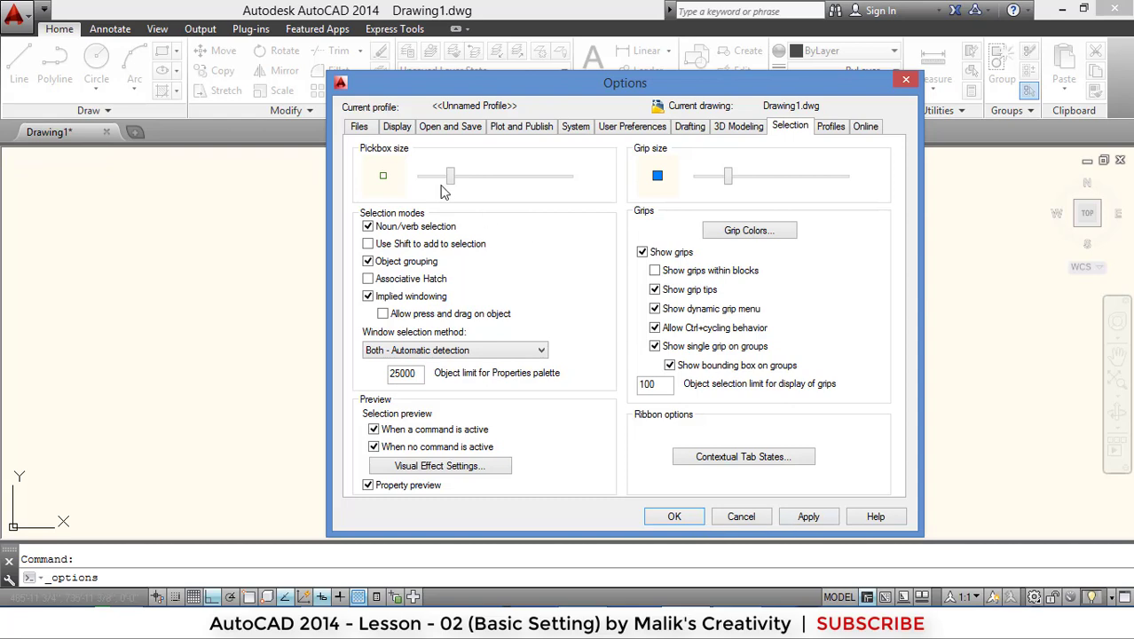
Move through the Files tab to the Display settings in Options
{"action": "left_click", "coordinate": [352, 130]}
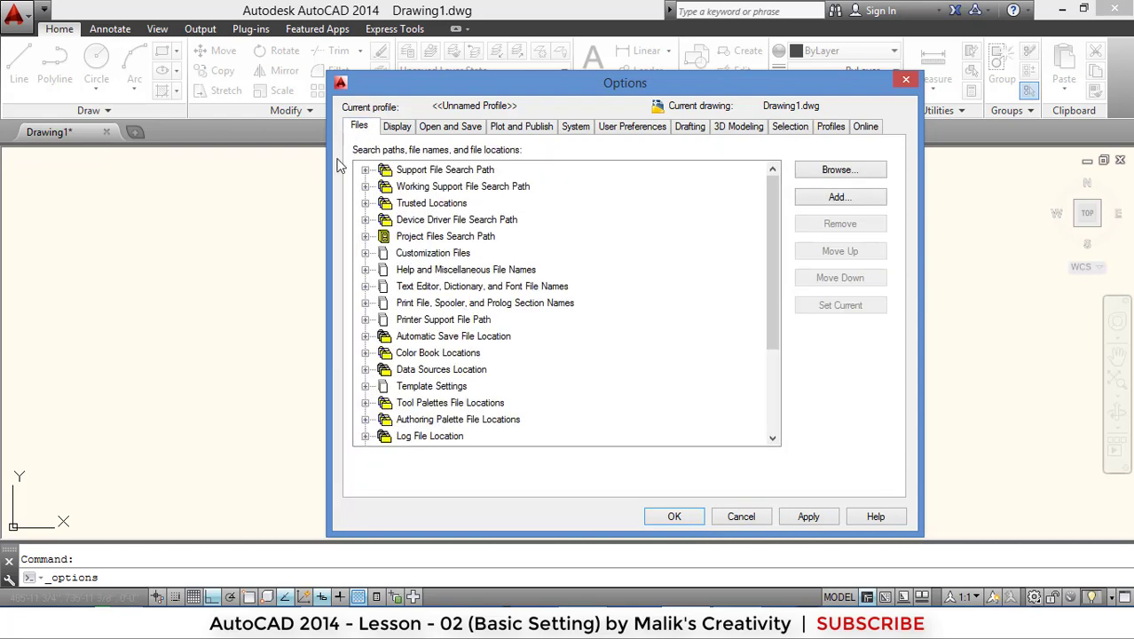
{"action": "left_click", "coordinate": [398, 129]}
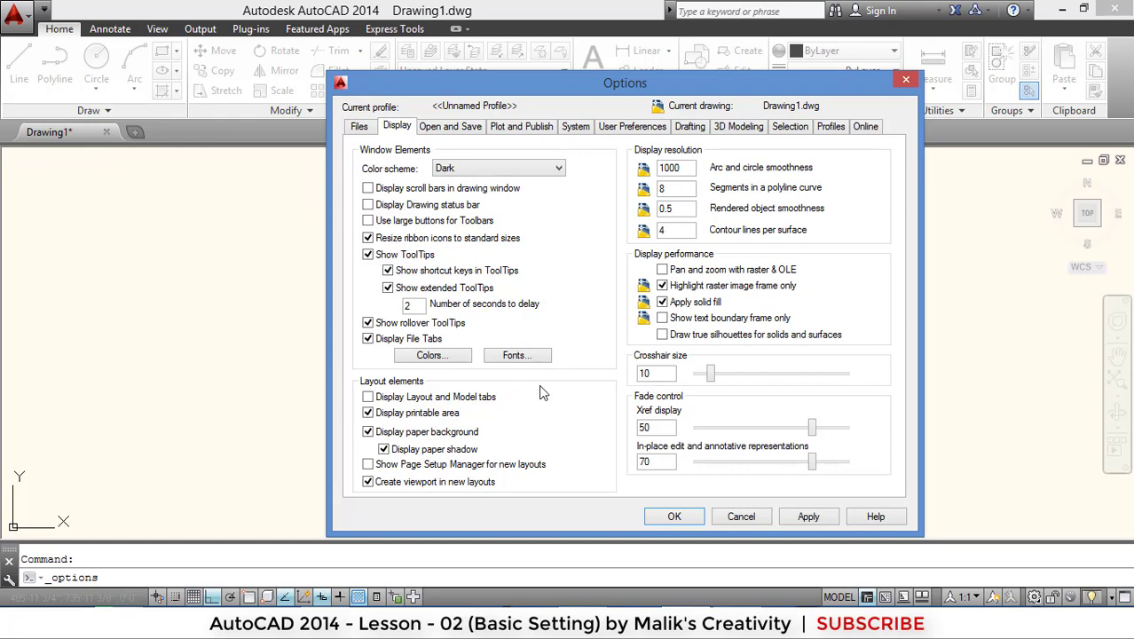
Set the 2D model space uniform background colour to Black and apply it
{"action": "left_click", "coordinate": [438, 356]}
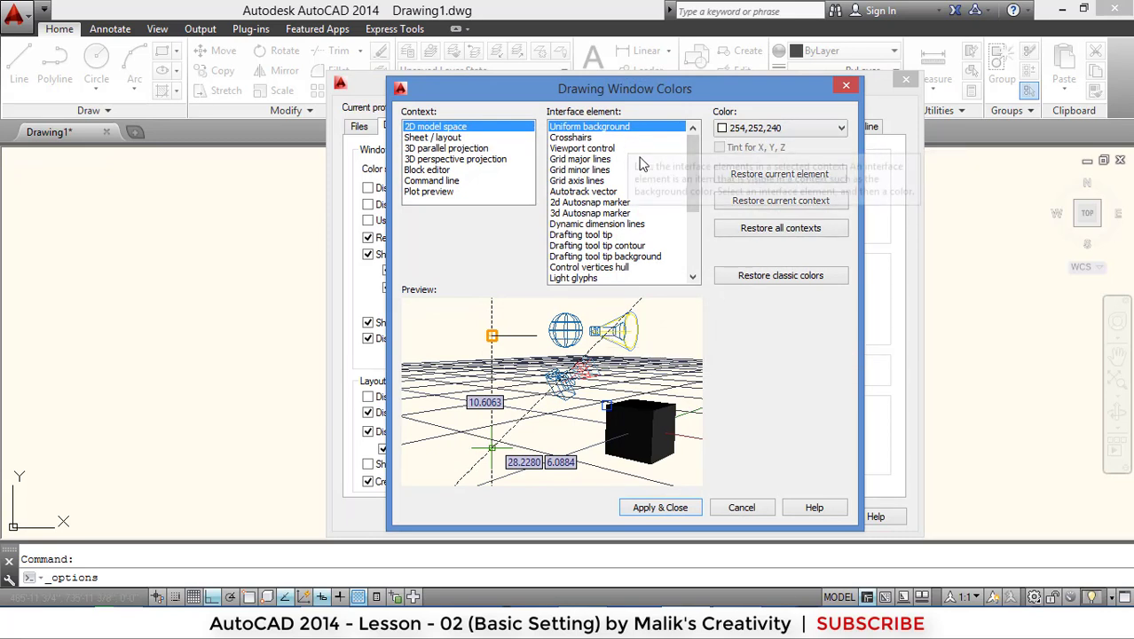
{"action": "left_click", "coordinate": [755, 129]}
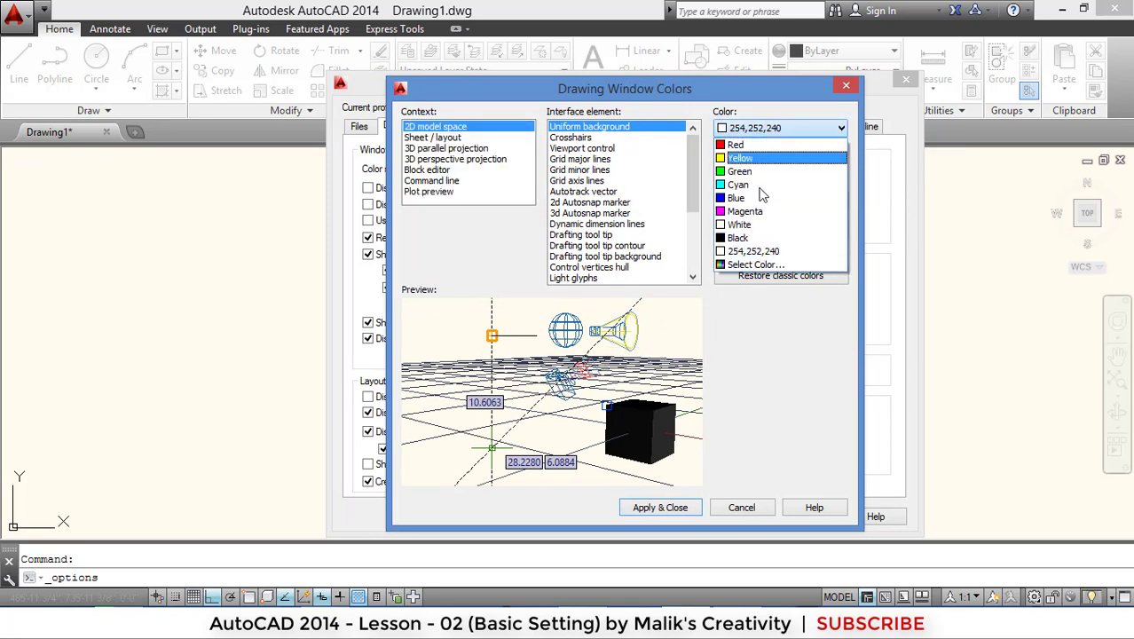
{"action": "left_click", "coordinate": [761, 240]}
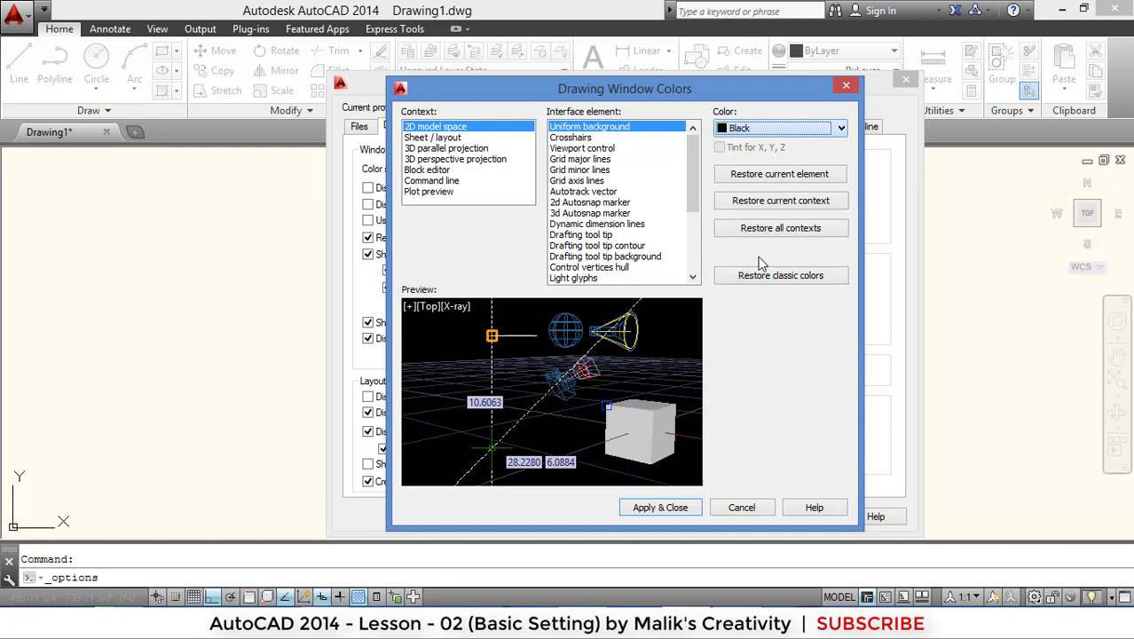
{"action": "left_click", "coordinate": [682, 510]}
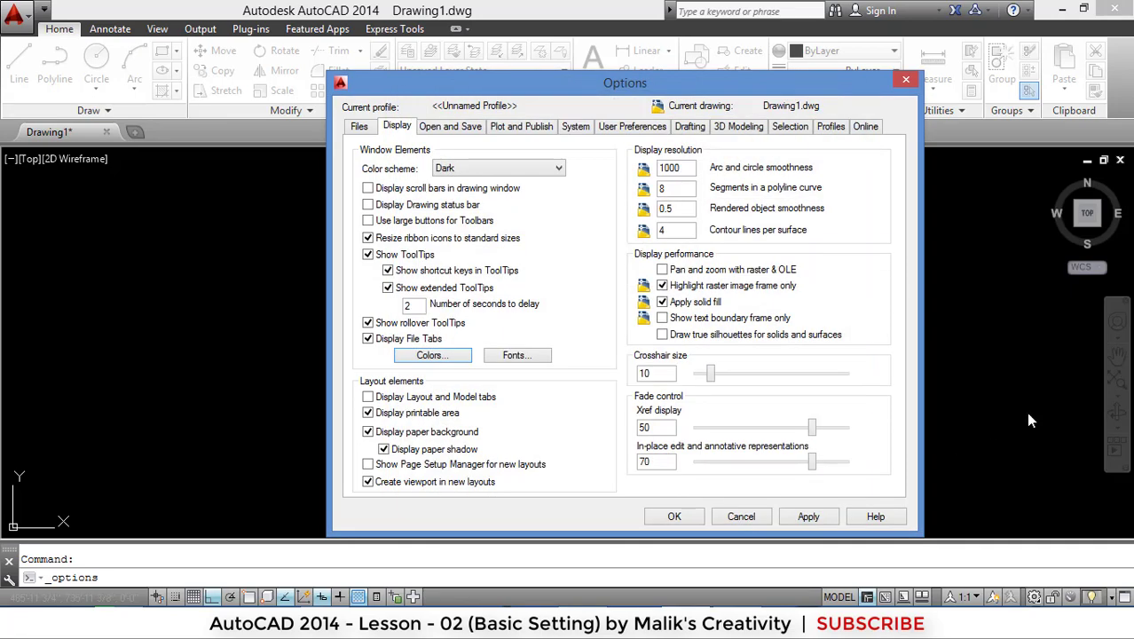
{"action": "left_click", "coordinate": [674, 522]}
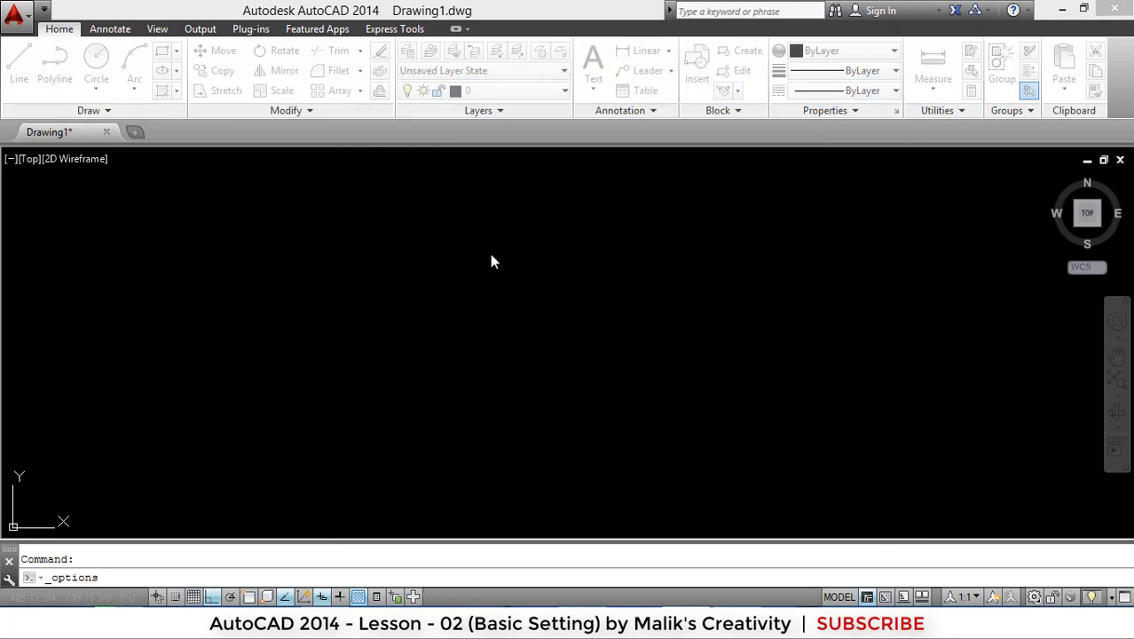
Try a selection window on the black canvas, then reopen Options from the shortcut menu
{"action": "left_click", "coordinate": [522, 264]}
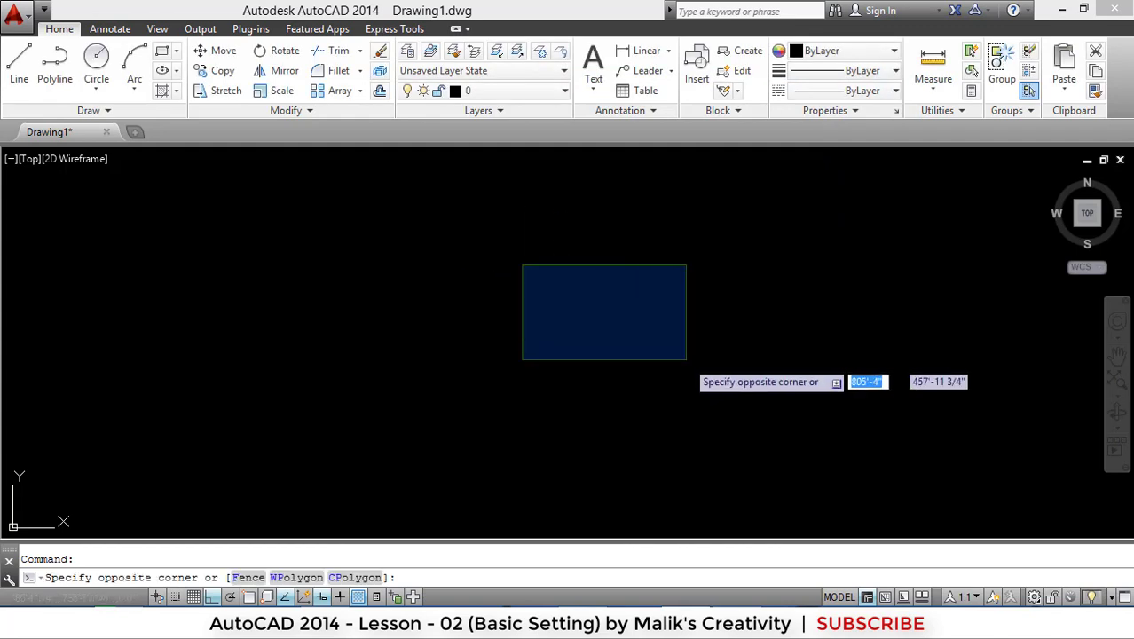
{"action": "left_click", "coordinate": [687, 360]}
{"action": "left_click", "coordinate": [758, 381]}
{"action": "left_click", "coordinate": [597, 304]}
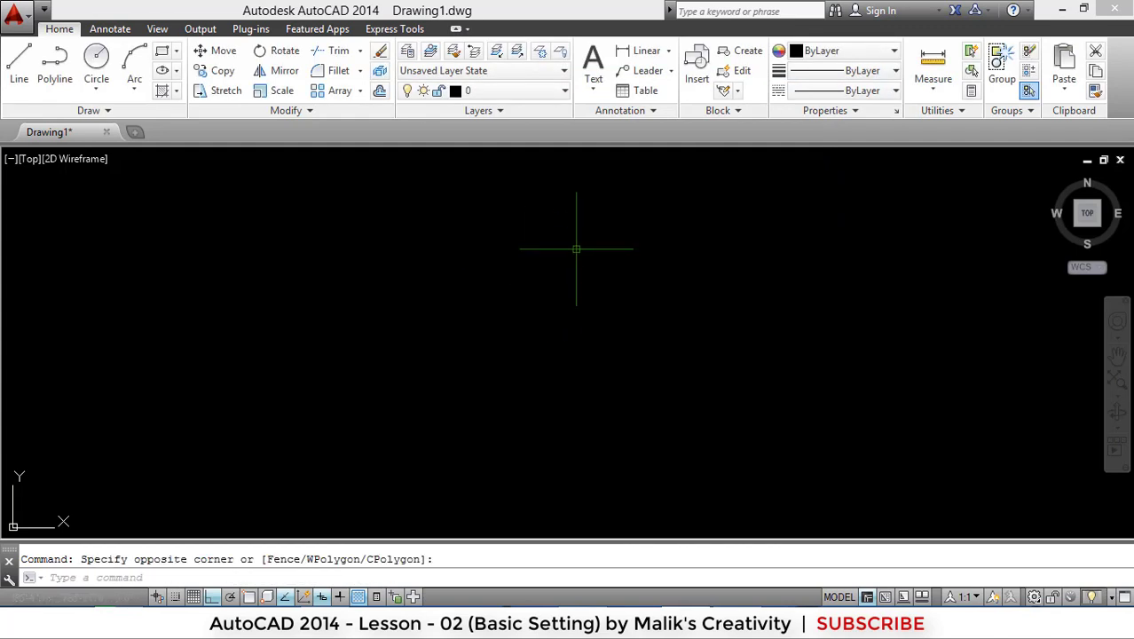
{"action": "right_click", "coordinate": [578, 251]}
{"action": "left_click", "coordinate": [642, 545]}
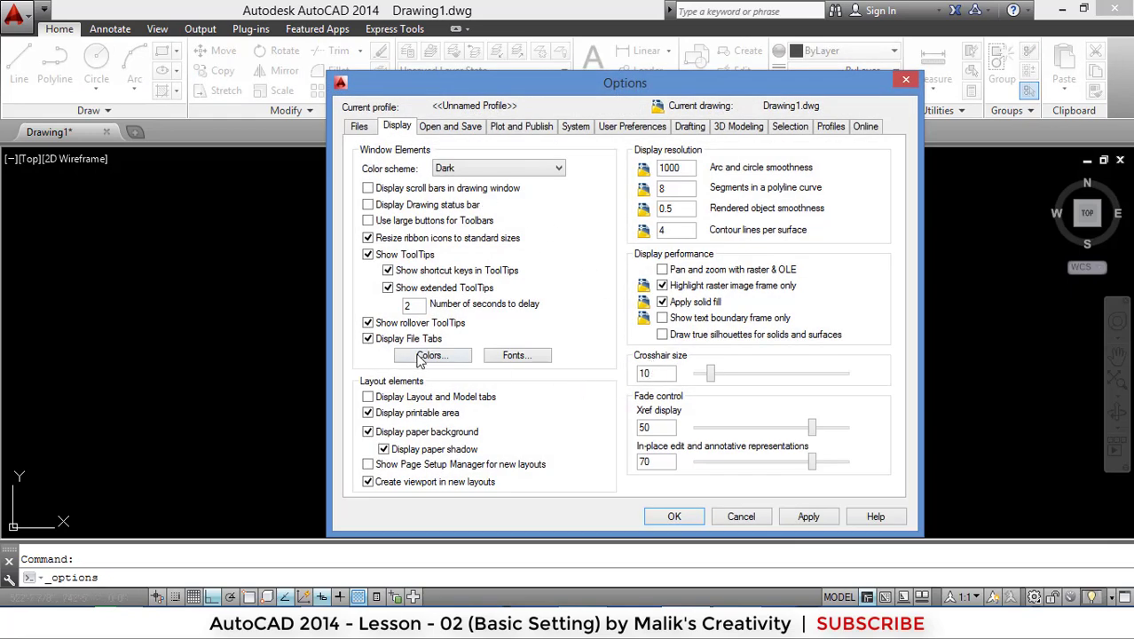
Change the 2D model space uniform background to White and return to Display options
{"action": "left_click", "coordinate": [424, 357]}
{"action": "left_click", "coordinate": [839, 131]}
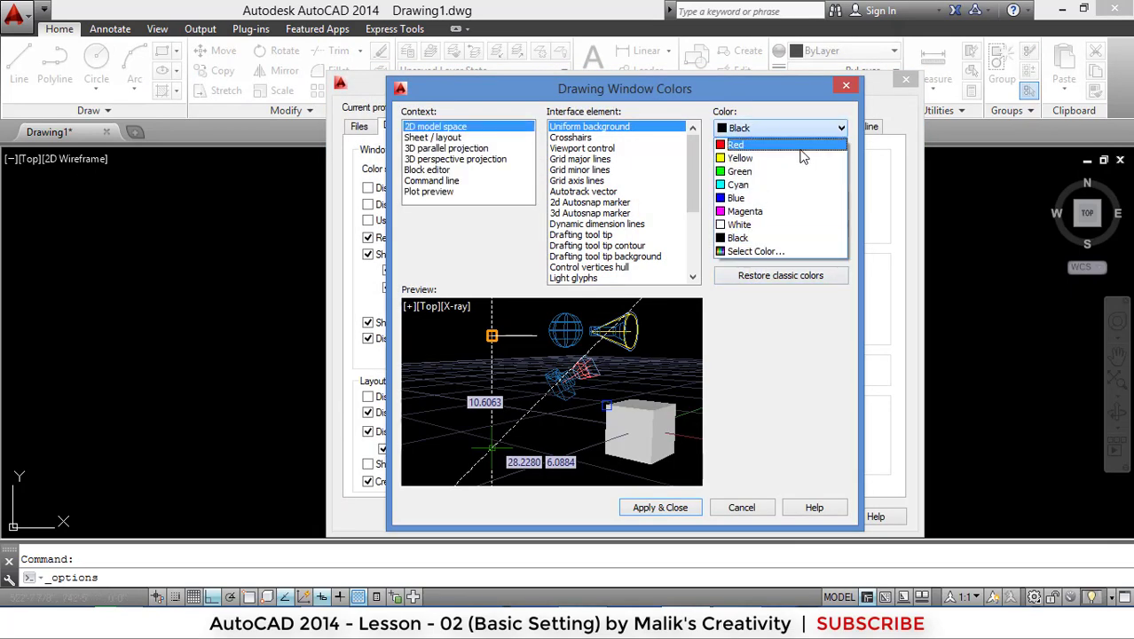
{"action": "left_click", "coordinate": [770, 224]}
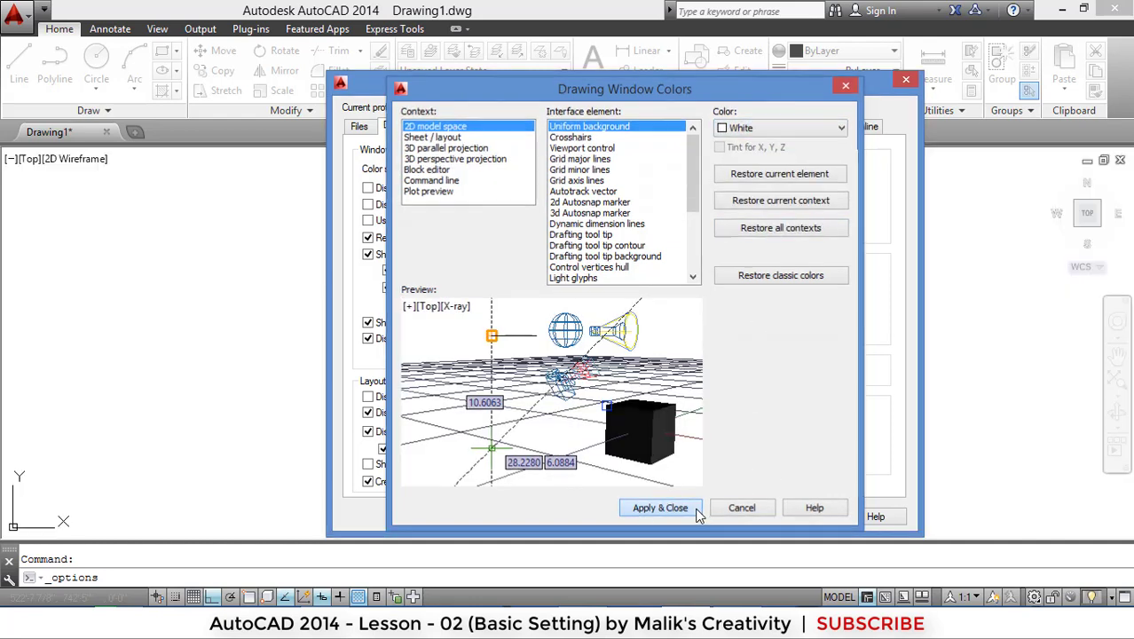
{"action": "left_click", "coordinate": [696, 511]}
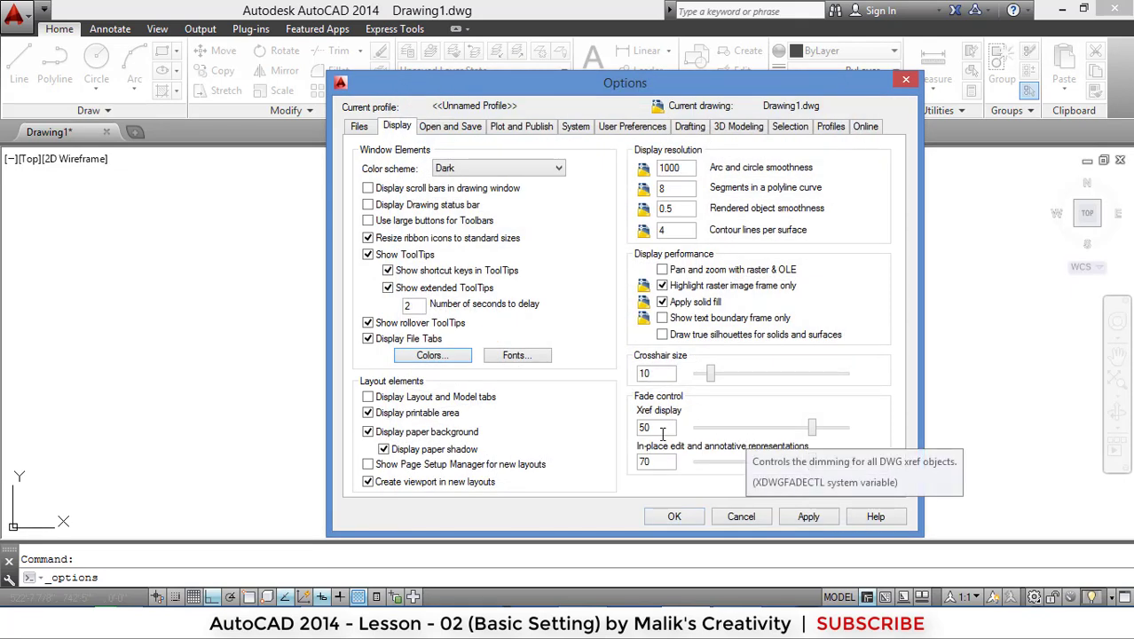
Set the Open and Save default format to AutoCAD 2013 Drawing (*.dwg)
{"action": "left_click", "coordinate": [453, 129]}
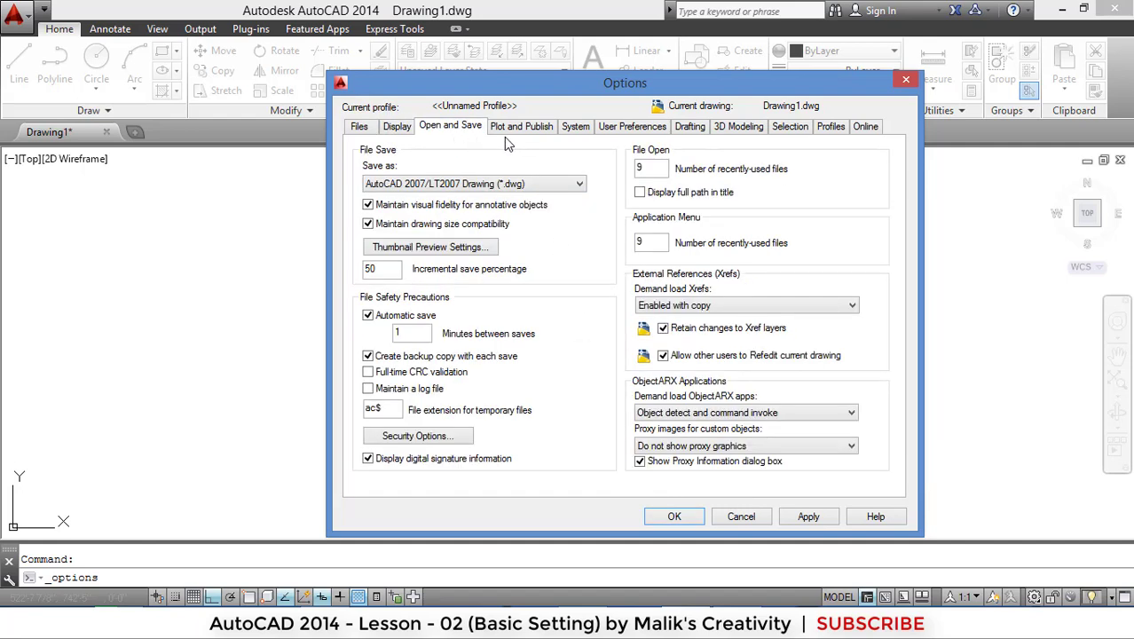
{"action": "left_click", "coordinate": [579, 184]}
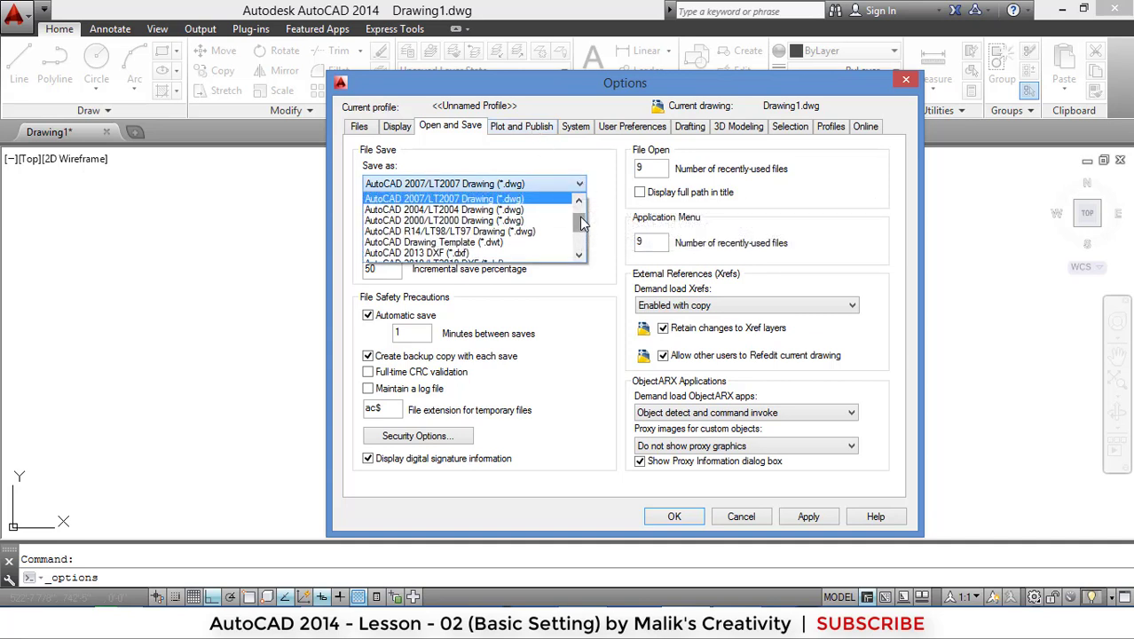
{"action": "left_click_drag", "start_coordinate": [579, 217], "coordinate": [582, 206]}
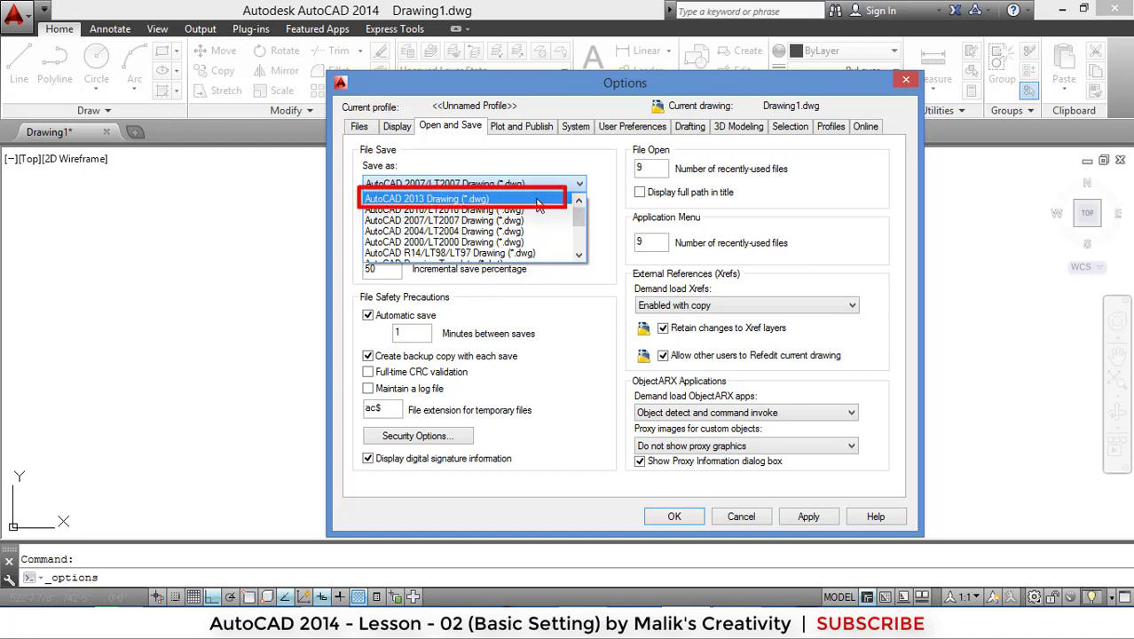
{"action": "left_click", "coordinate": [537, 204]}
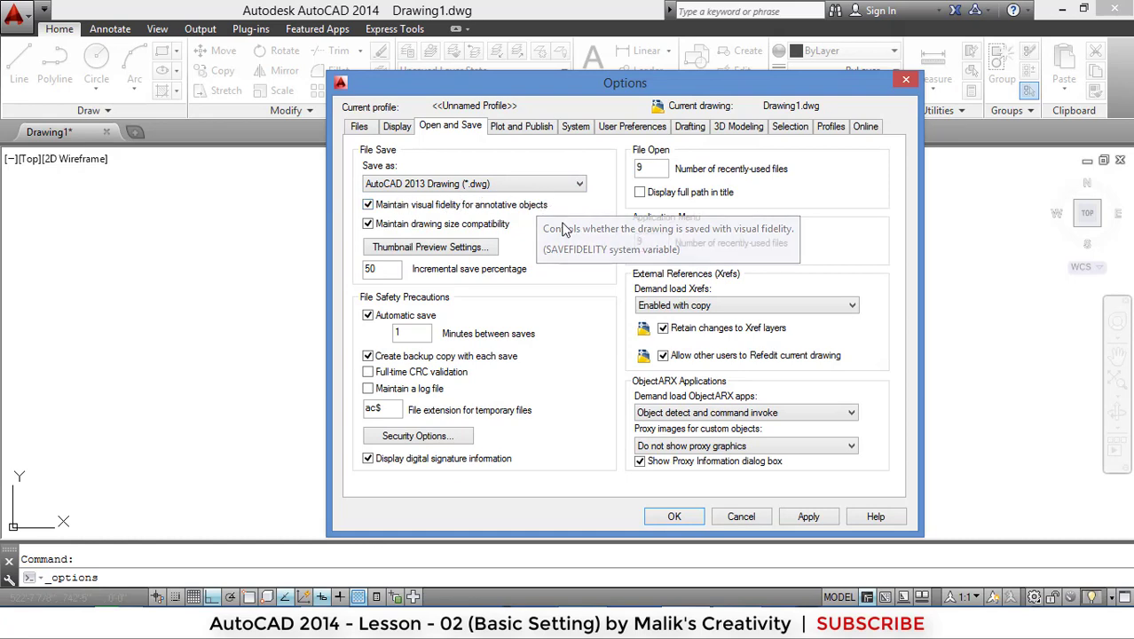
On Drafting, shrink the aperture size slightly and enlarge the AutoSnap marker size
{"action": "left_click", "coordinate": [633, 127]}
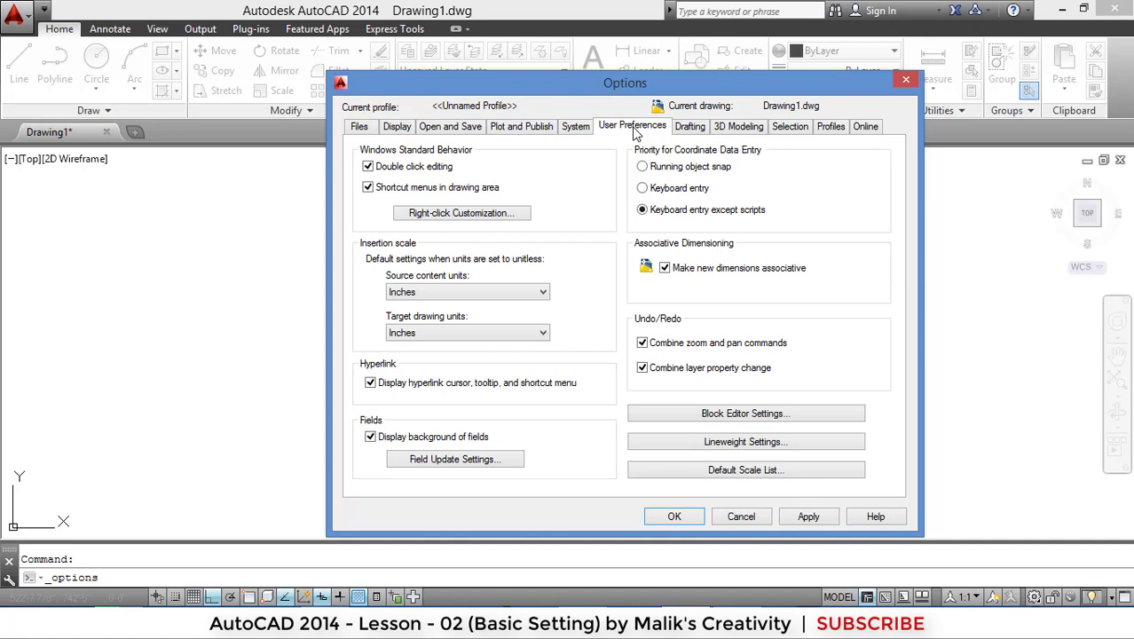
{"action": "left_click", "coordinate": [705, 130]}
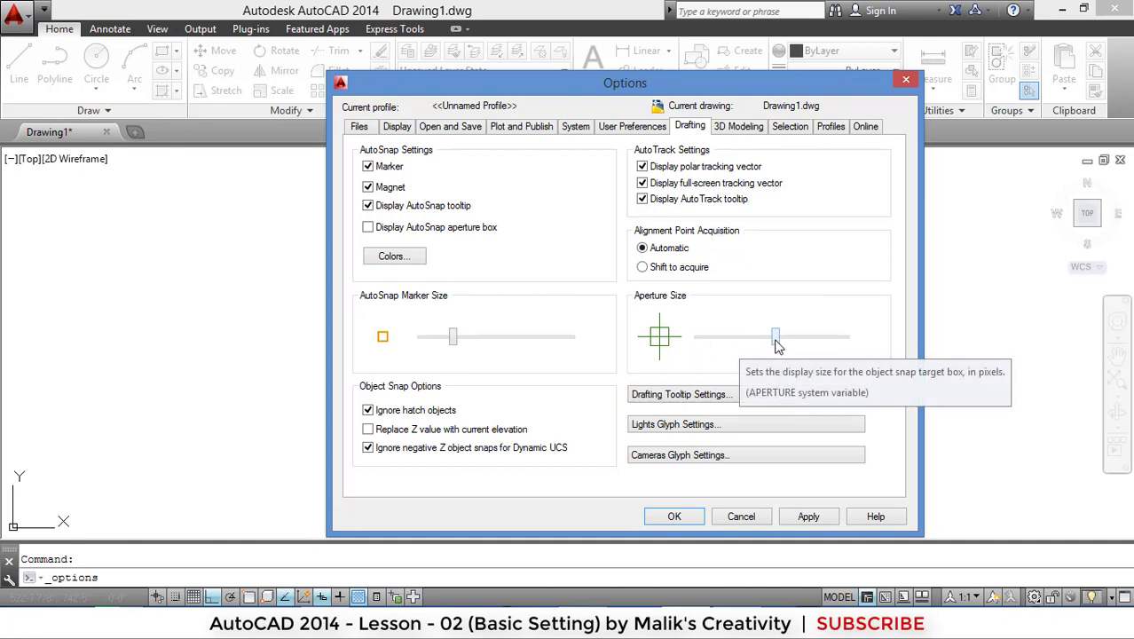
{"action": "left_click_drag", "start_coordinate": [775, 345], "coordinate": [761, 345]}
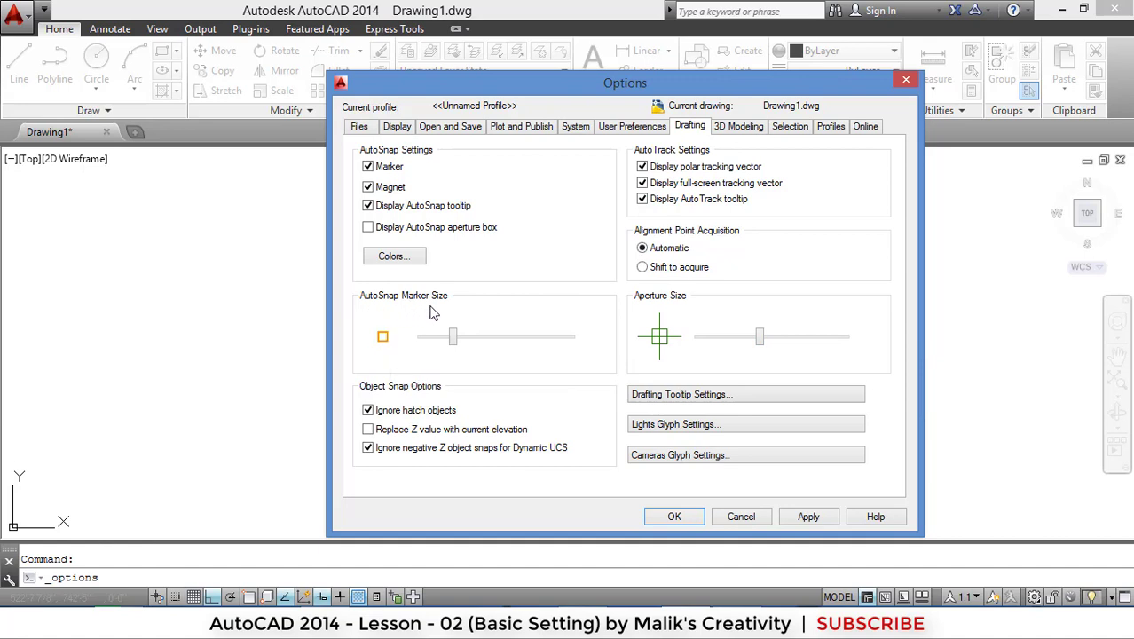
{"action": "left_click_drag", "start_coordinate": [454, 344], "coordinate": [478, 346]}
Increase the Selection pickbox size, then apply and confirm all Options changes
{"action": "left_click", "coordinate": [792, 129]}
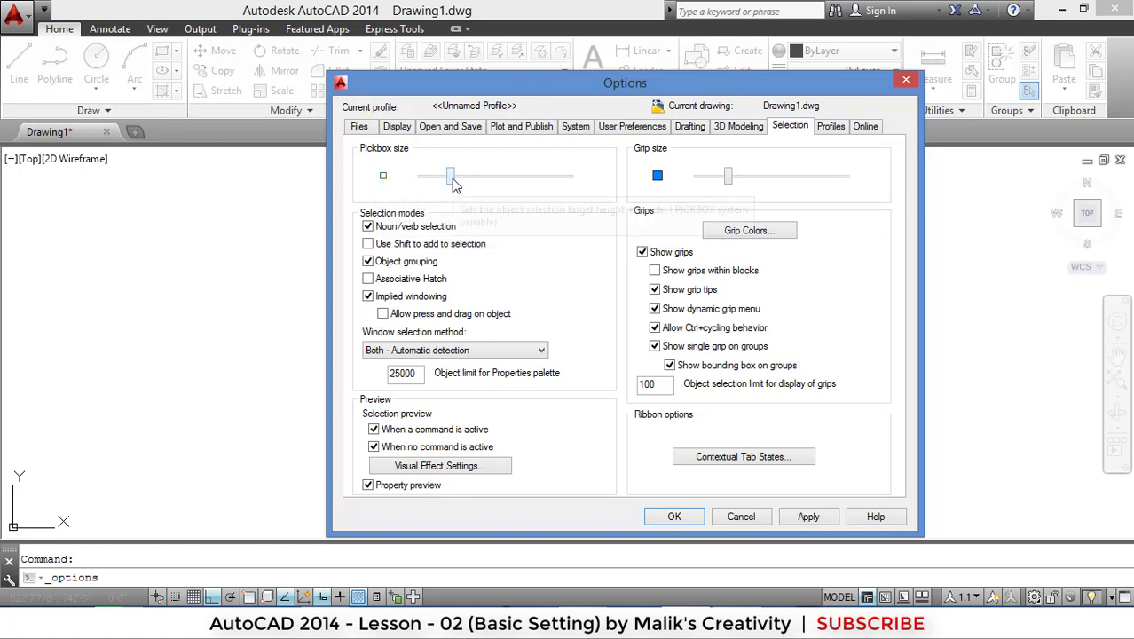
{"action": "left_click_drag", "start_coordinate": [452, 184], "coordinate": [474, 184]}
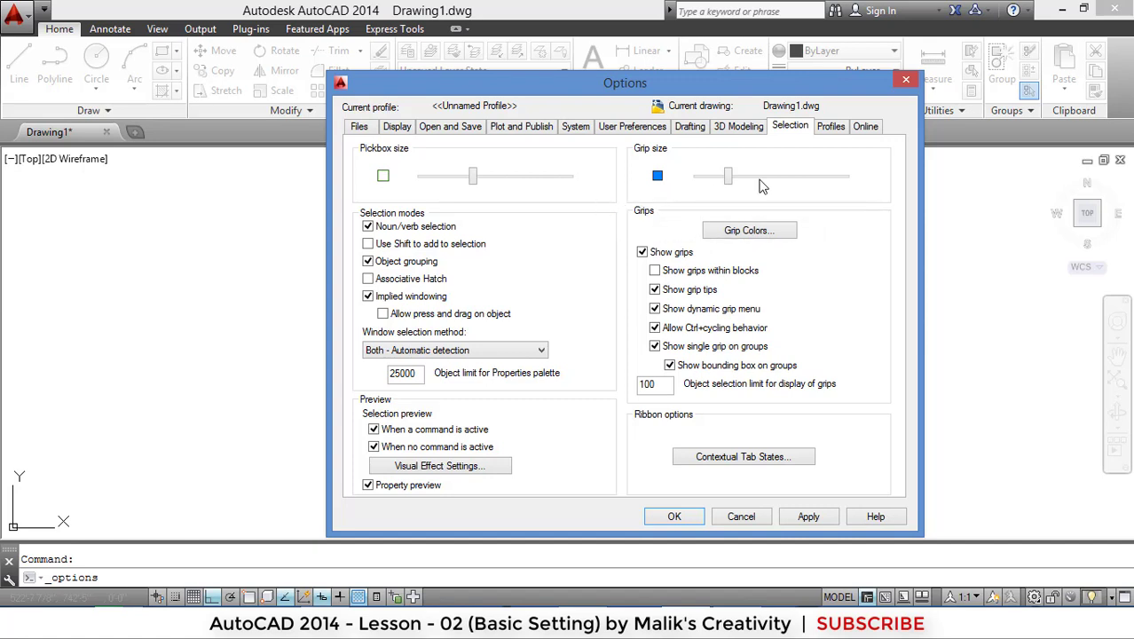
{"action": "left_click", "coordinate": [808, 517]}
{"action": "left_click", "coordinate": [695, 524]}
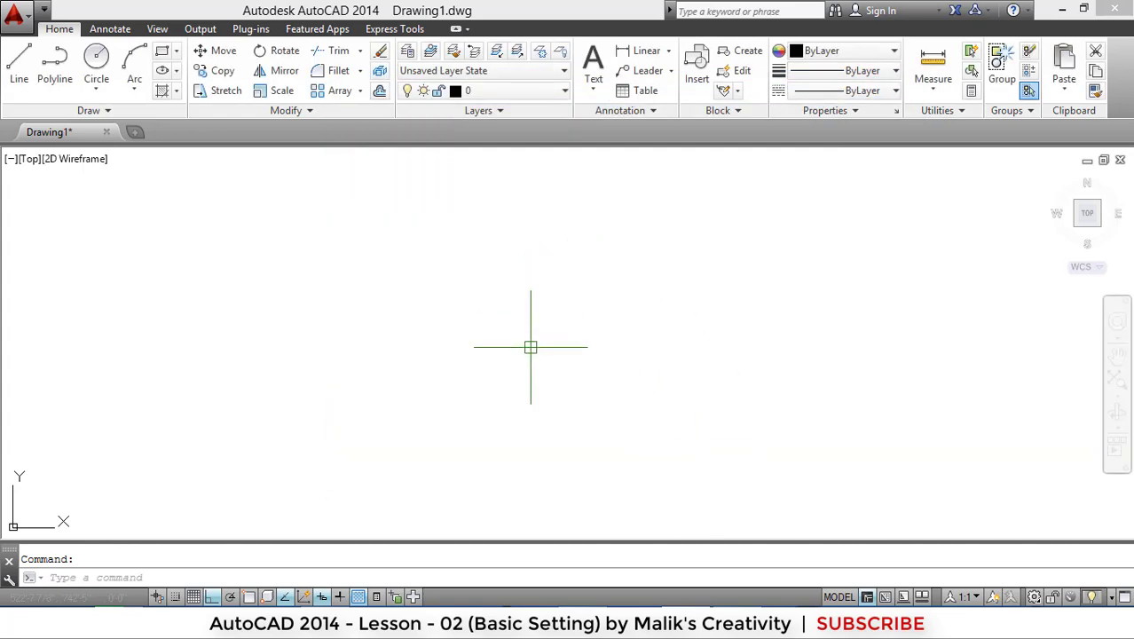
Test the larger pickbox with a window on the empty drawing, then reopen Options
{"action": "left_click", "coordinate": [518, 298]}
{"action": "left_click", "coordinate": [651, 385]}
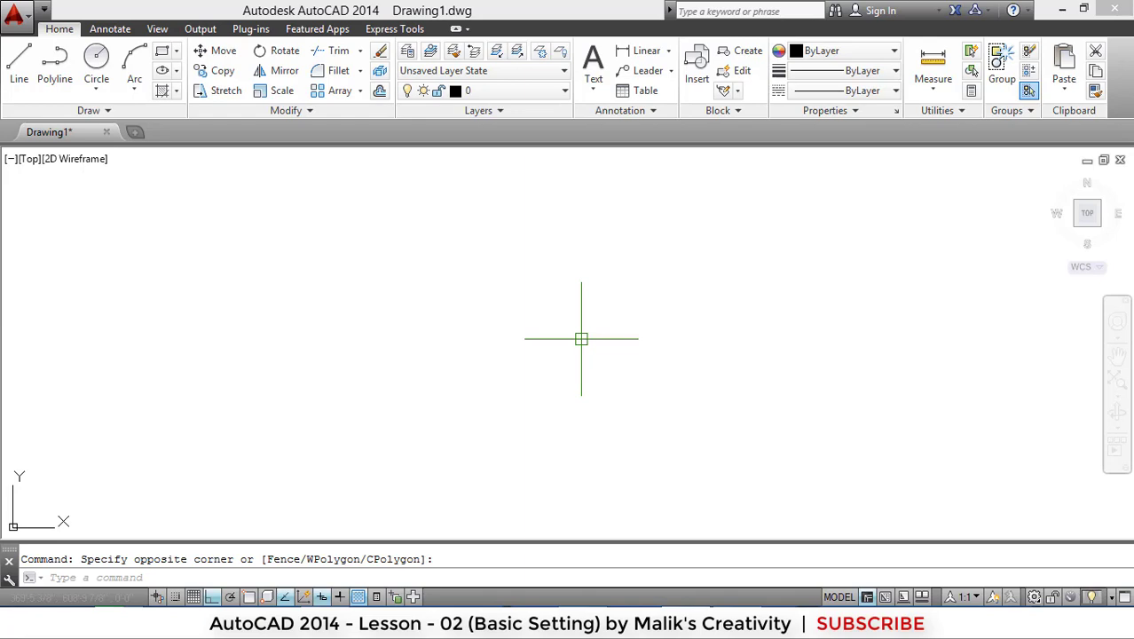
{"action": "right_click", "coordinate": [557, 235]}
{"action": "left_click", "coordinate": [621, 530]}
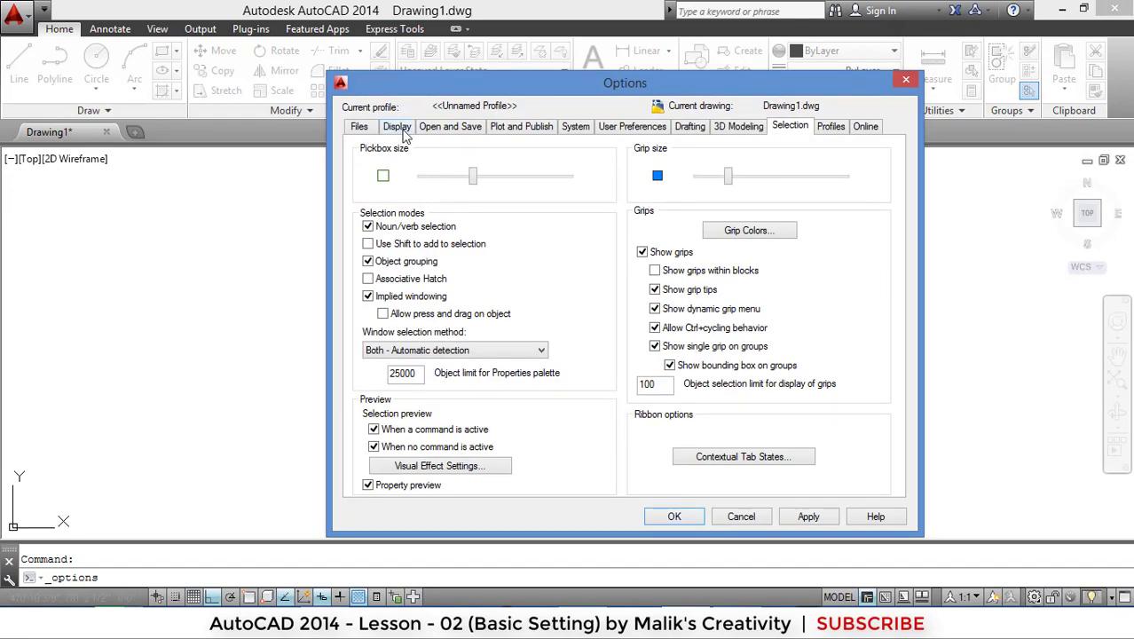
Set the Display crosshair size to 100, apply it, and close Options
{"action": "left_click", "coordinate": [402, 130]}
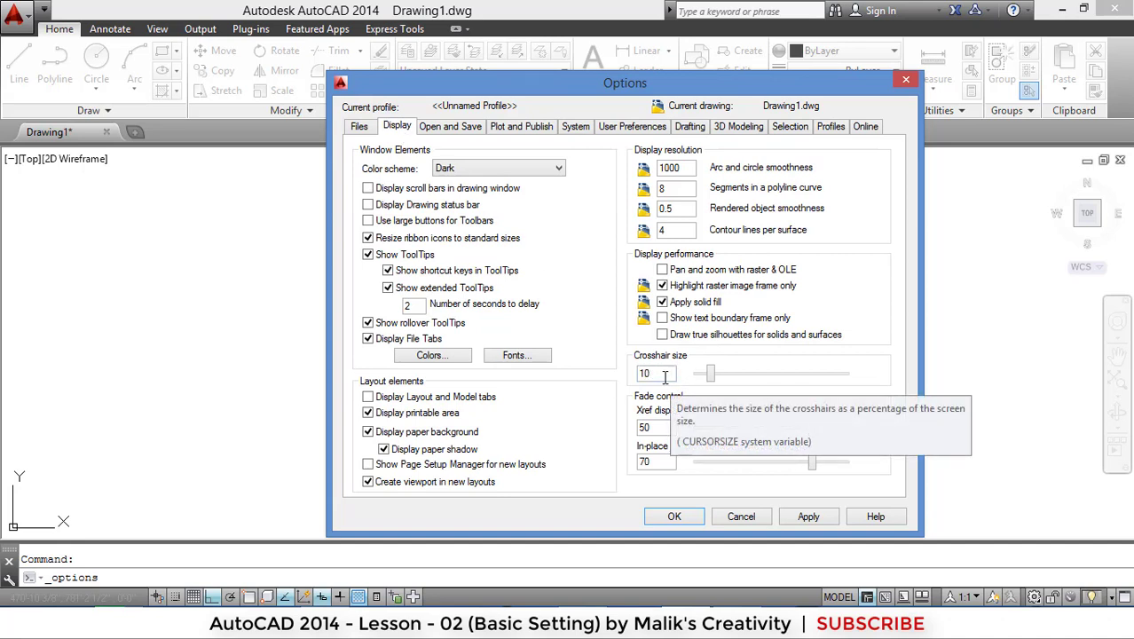
{"action": "left_click_drag", "start_coordinate": [710, 375], "coordinate": [859, 382]}
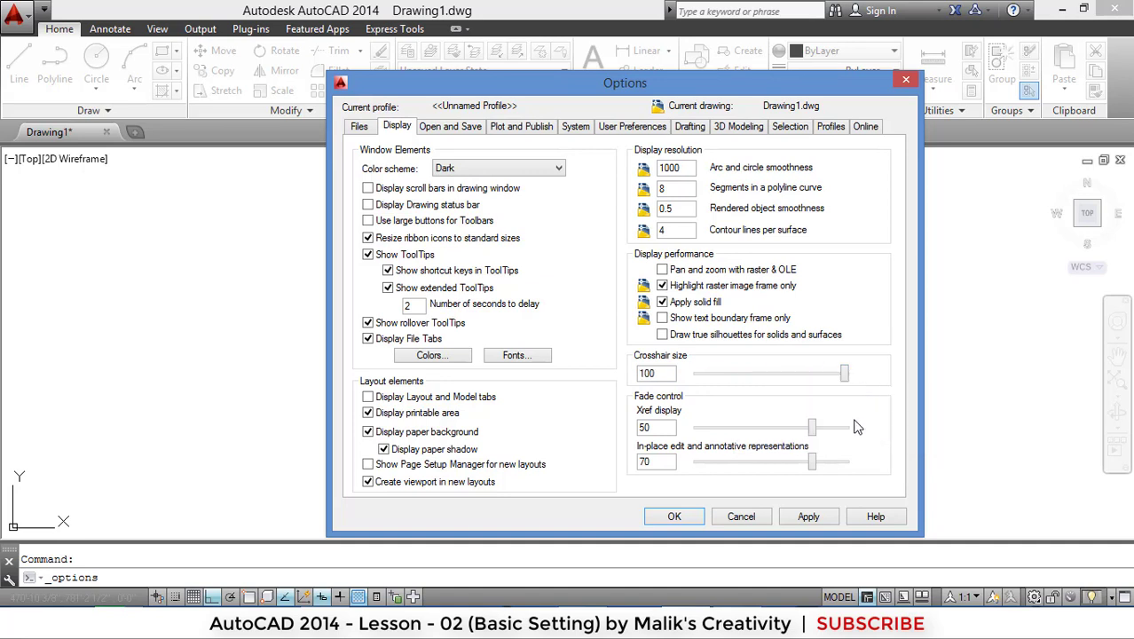
{"action": "left_click", "coordinate": [828, 522]}
{"action": "left_click", "coordinate": [694, 520]}
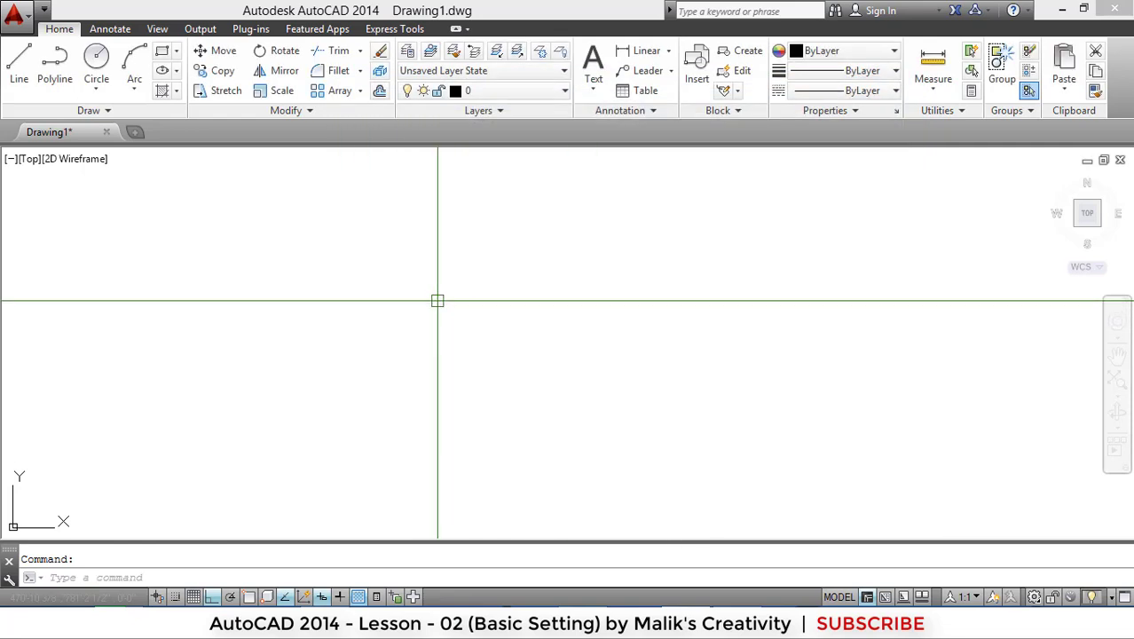
{"action": "left_click", "coordinate": [438, 301]}
{"action": "left_click", "coordinate": [692, 395]}
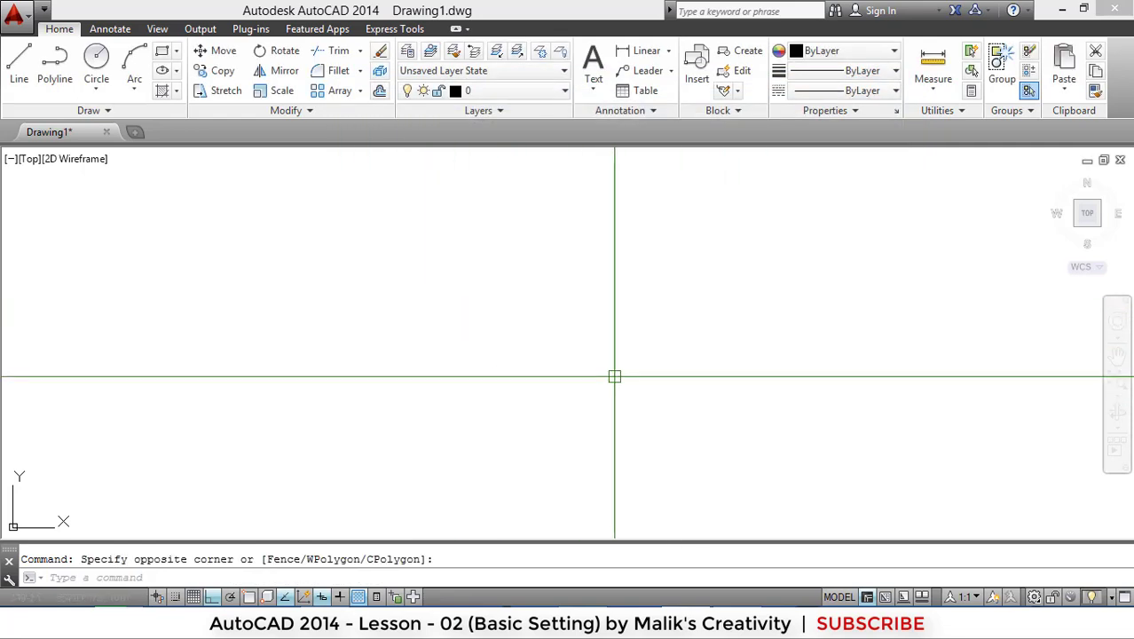